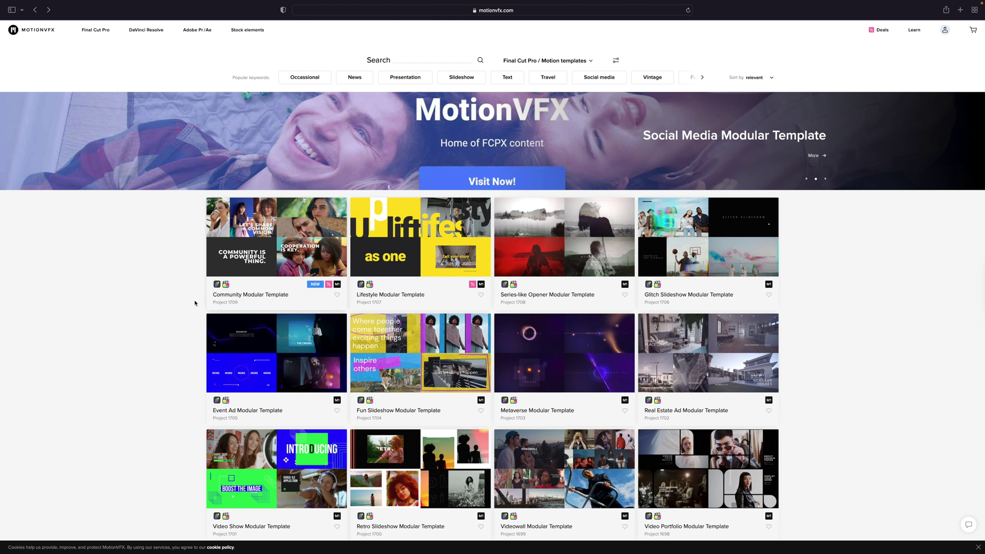
# Scroll the MotionVFX catalogue down to the Tech Channel and Strips Typography template cards
pyautogui.scroll(-5, 190, 304)
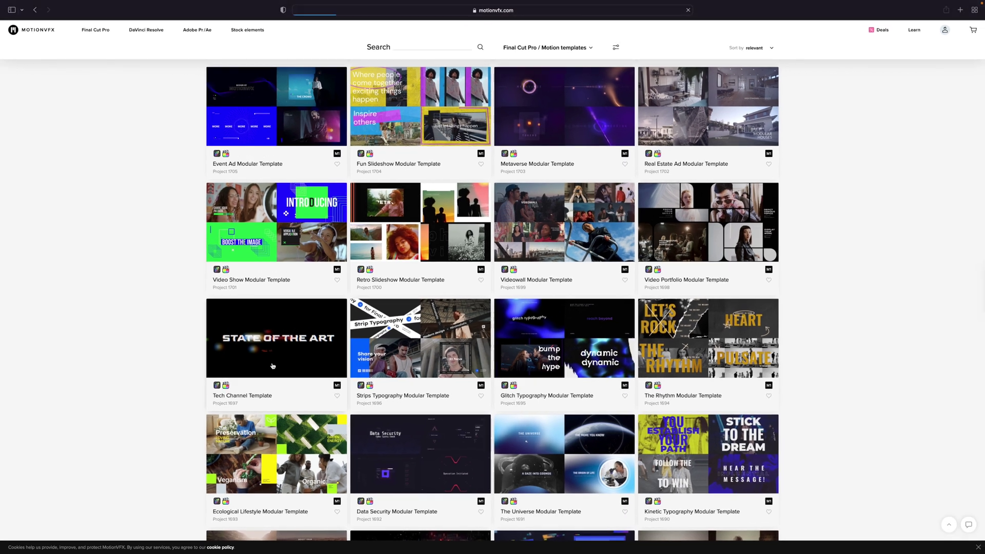
# Review what the Tech Channel Template page includes, then return to the templates catalogue
pyautogui.click(286, 314)
pyautogui.scroll(-15, 272, 404)
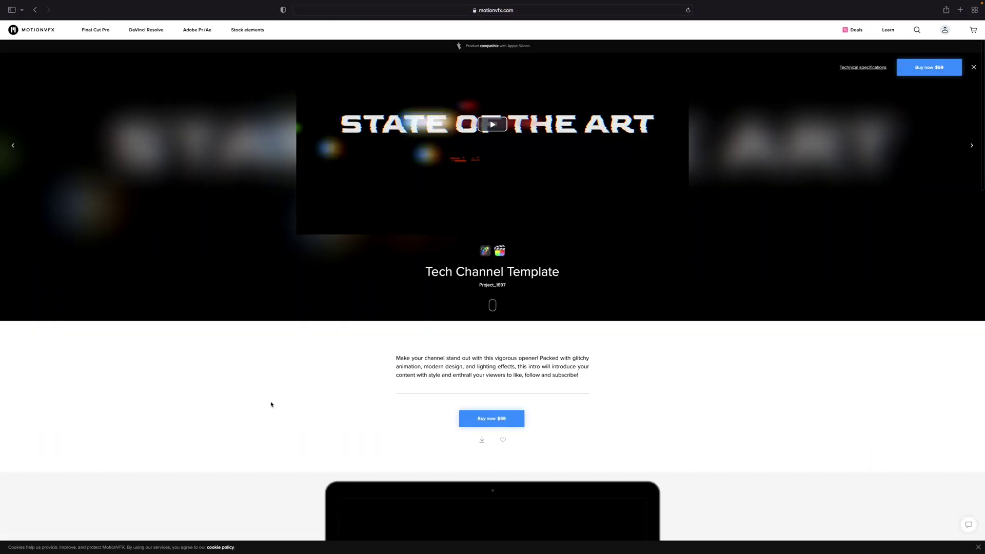
pyautogui.scroll(1, 271, 404)
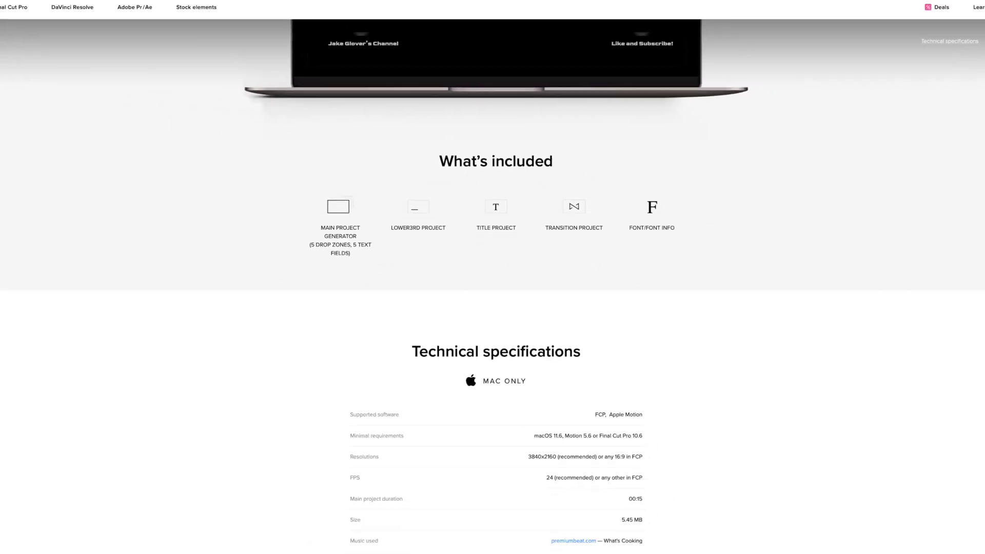
pyautogui.click(35, 11)
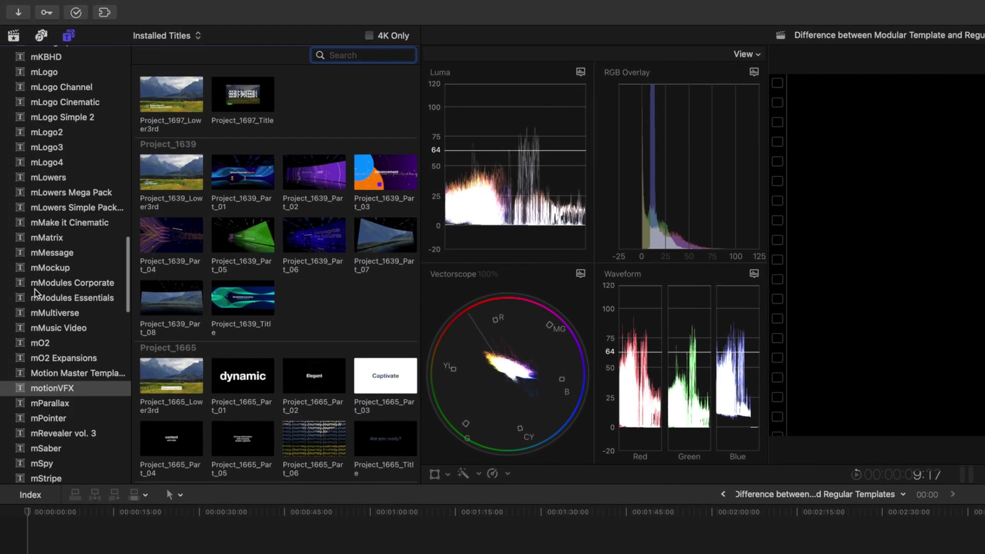
# Show the motionVFX installed titles and preview the Project_1697_Title module in the viewer
pyautogui.scroll(-5, 64, 225)
pyautogui.click(55, 232)
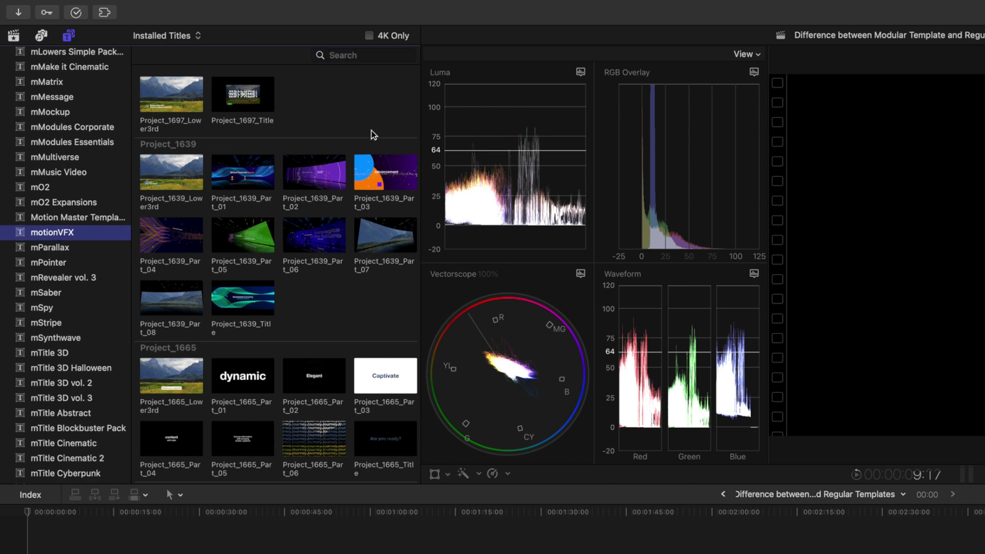
pyautogui.scroll(2, 370, 132)
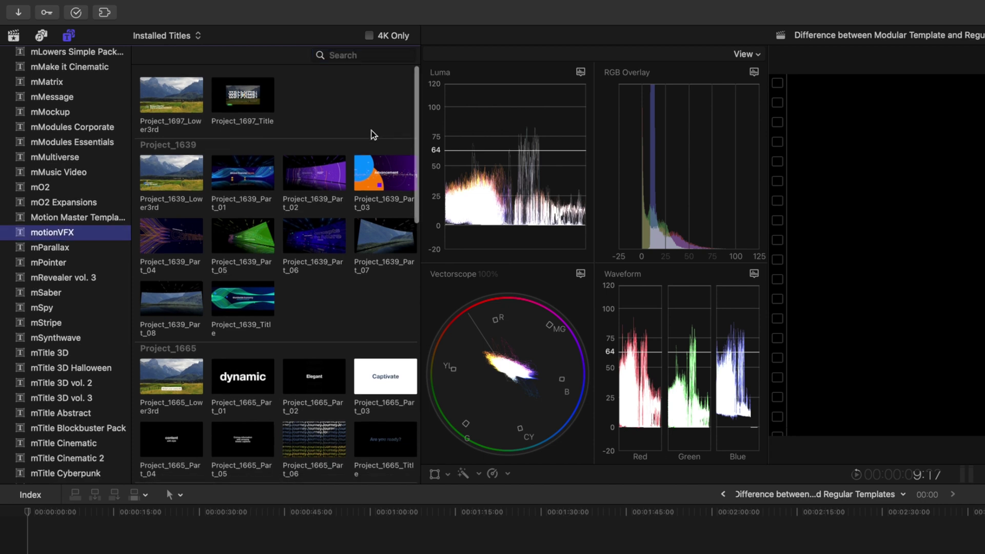
pyautogui.click(402, 108)
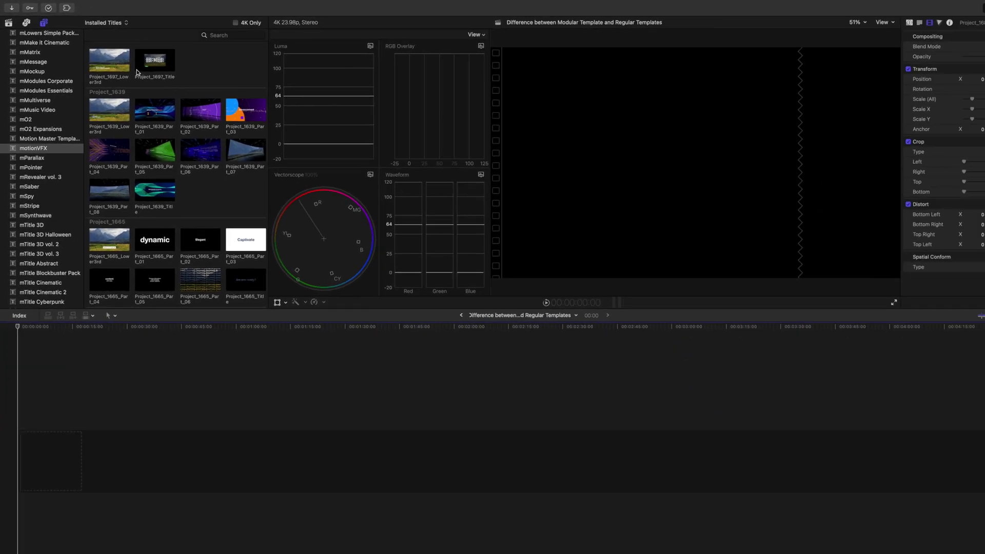
pyautogui.click(240, 108)
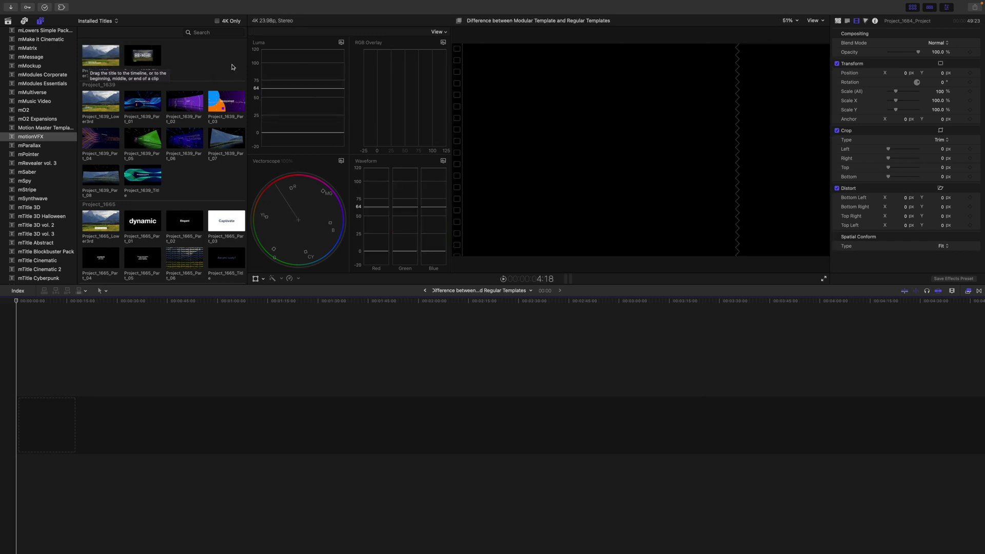
pyautogui.scroll(-15, 36, 146)
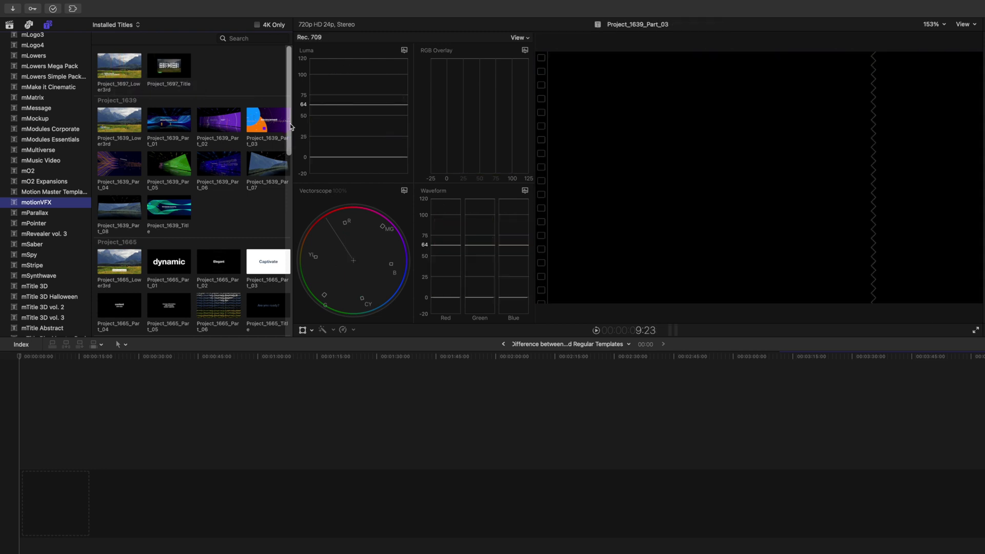
# Preview the Project_1696 Lower3rd and Part_01 through Part_06 modules in the viewer
pyautogui.scroll(-10, 272, 231)
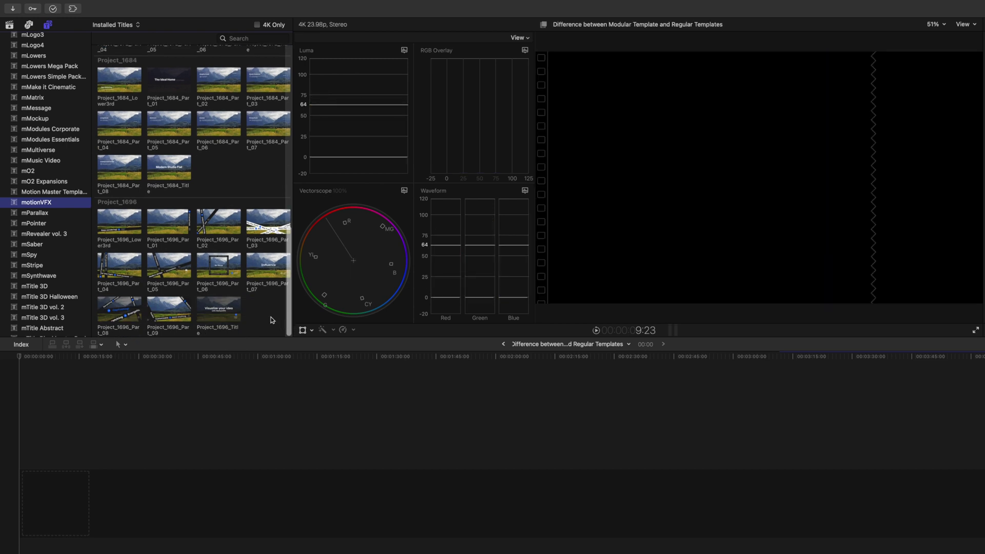
pyautogui.click(119, 232)
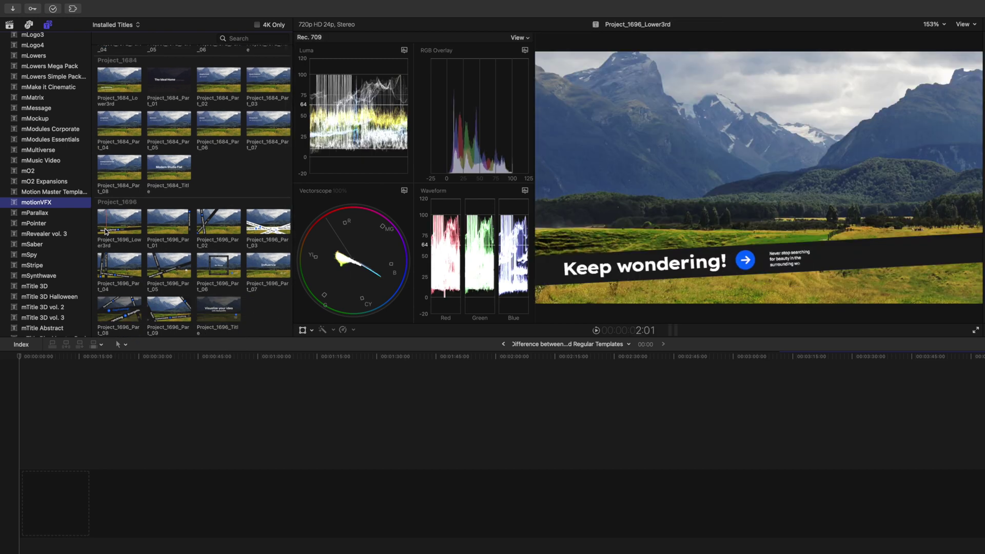
pyautogui.click(169, 232)
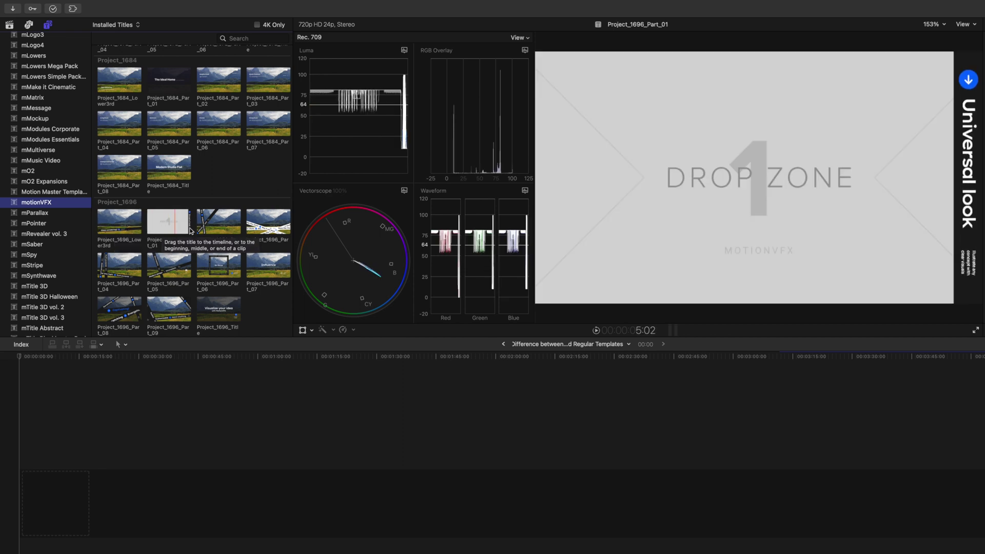
pyautogui.click(206, 230)
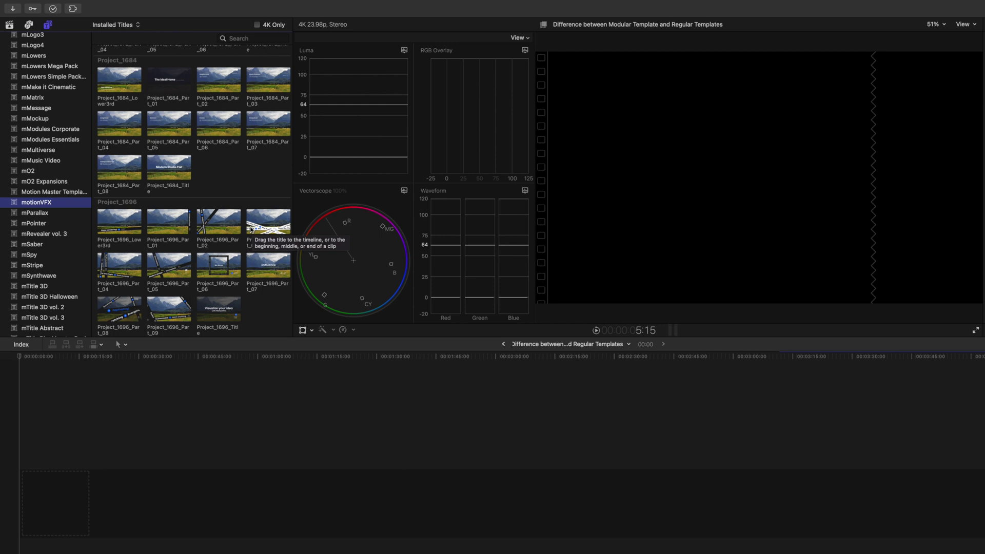
pyautogui.click(252, 229)
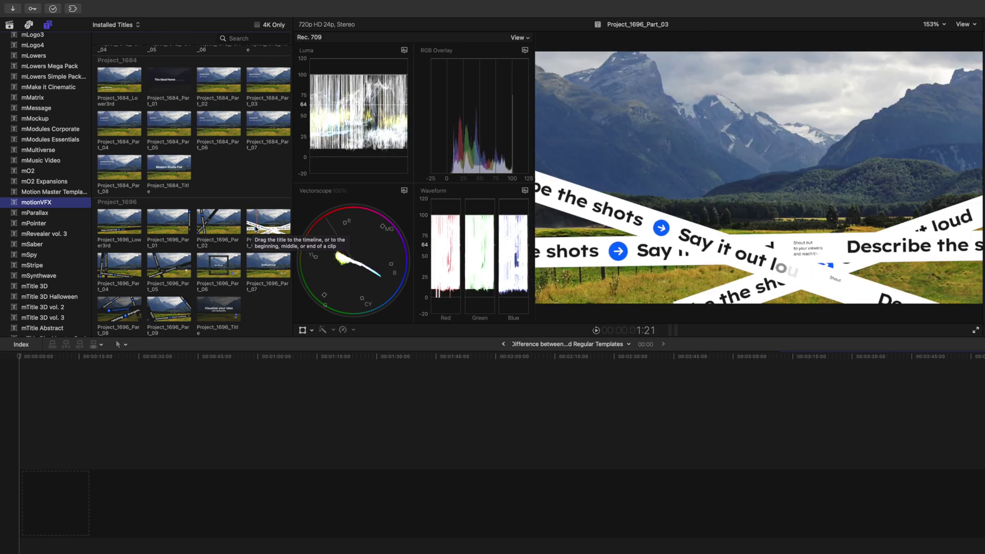
pyautogui.click(109, 272)
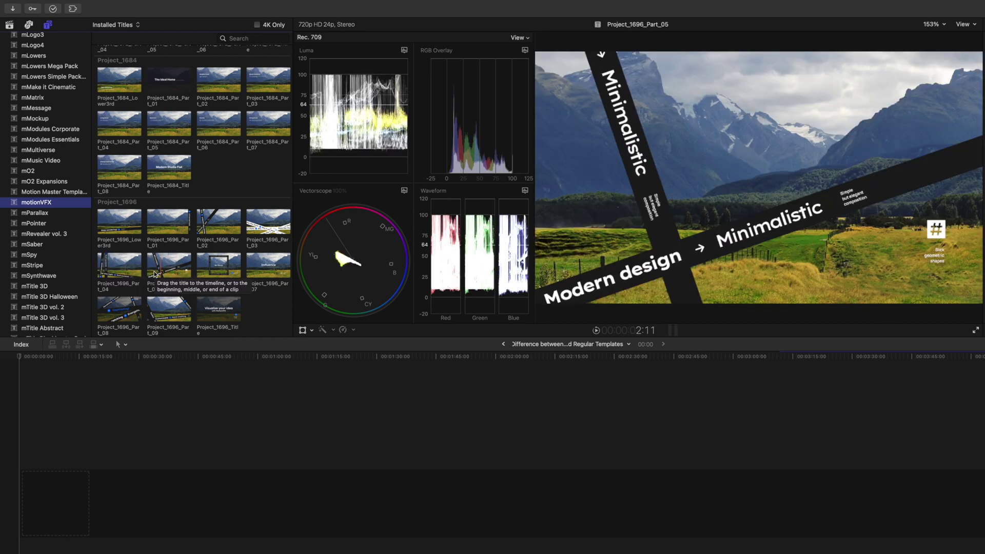
pyautogui.click(229, 272)
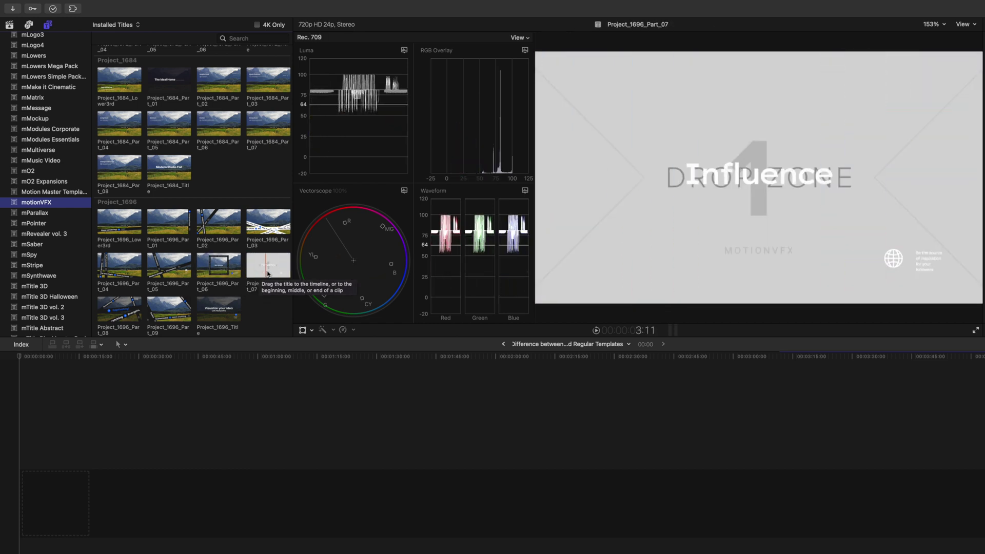
# Show the motionVFX generators in the browser
pyautogui.scroll(-10, 48, 265)
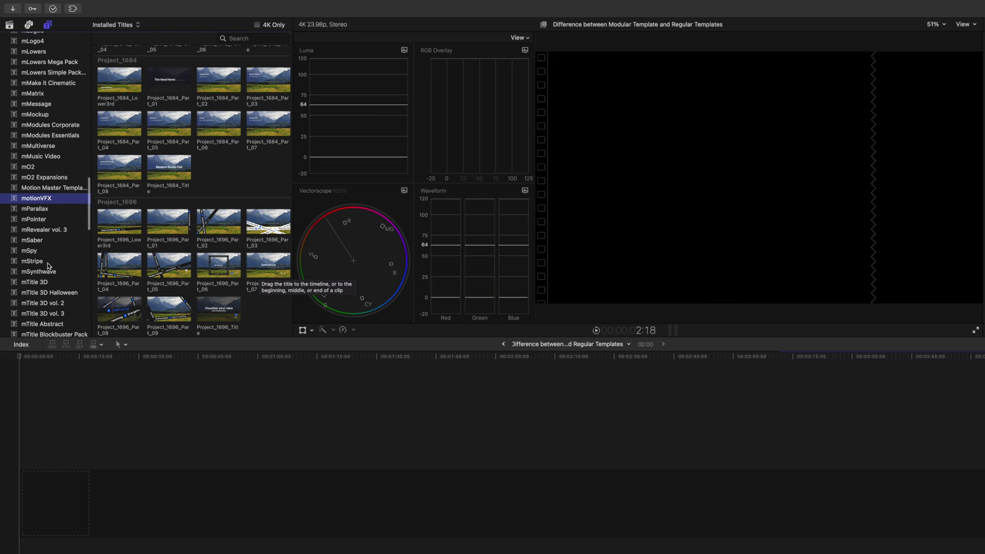
pyautogui.scroll(-5, 49, 264)
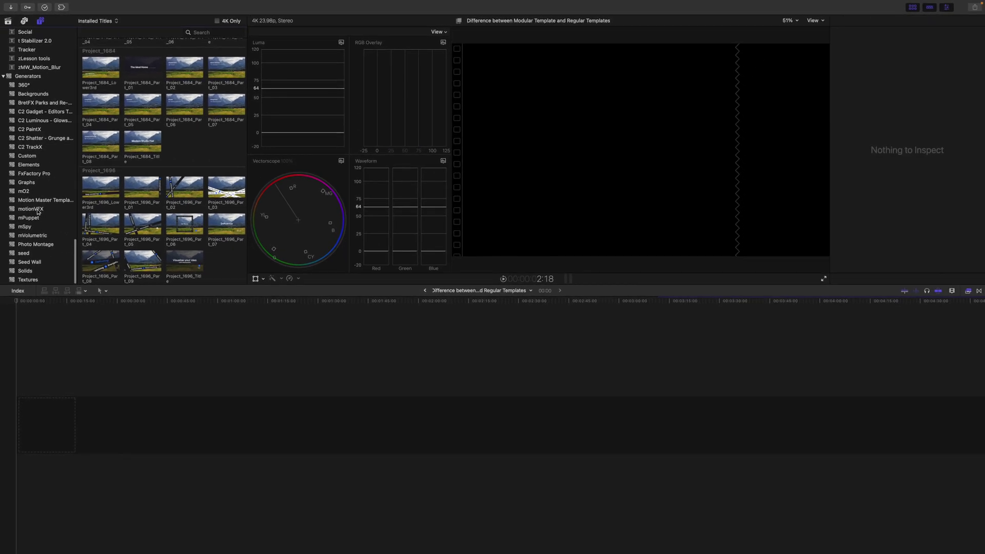
pyautogui.click(45, 249)
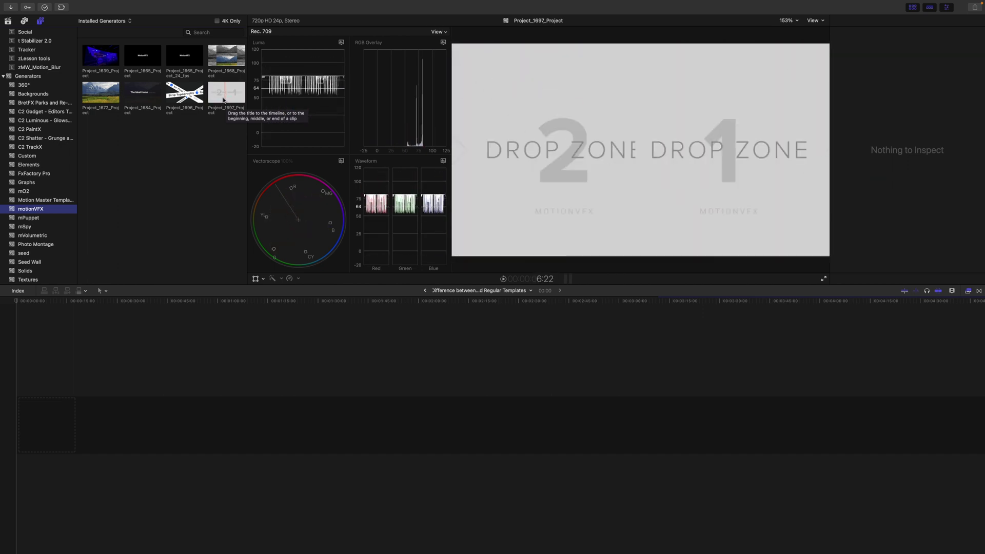
# Scroll the sidebar back up
pyautogui.scroll(10, 46, 134)
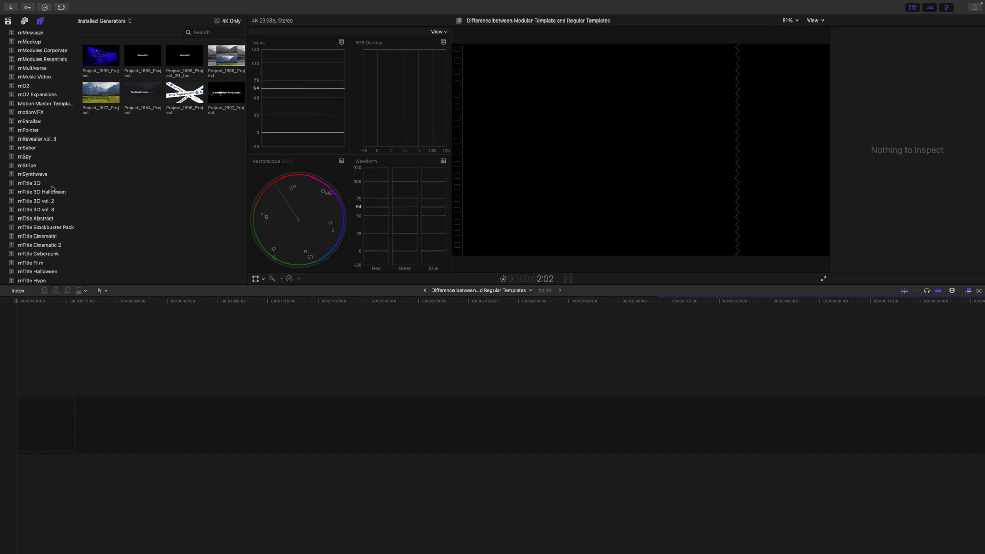
# Append the Project_1696 Lower3rd and Part_01 to Part_03 modules to the timeline
pyautogui.click(47, 113)
pyautogui.scroll(-1, 209, 145)
pyautogui.scroll(1, 209, 145)
pyautogui.click(210, 263)
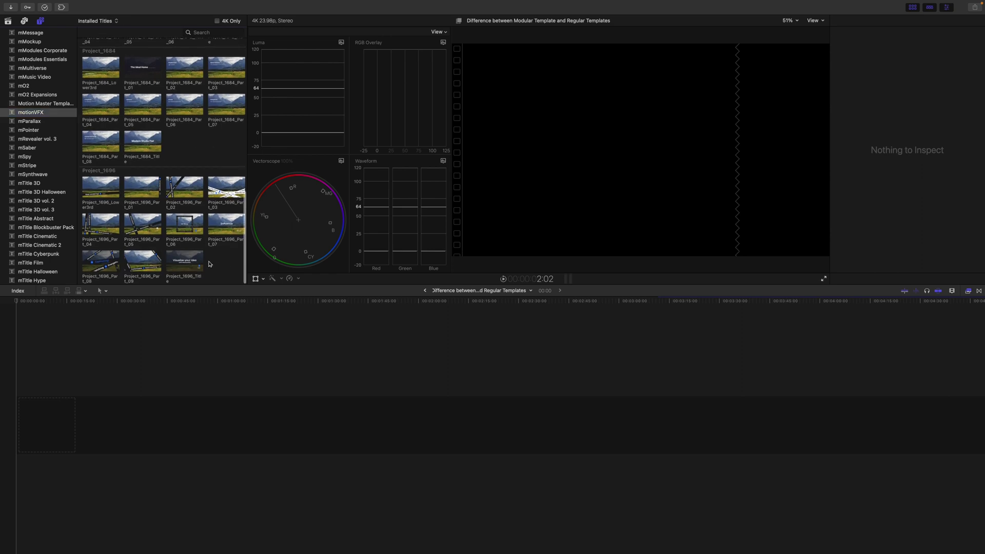
pyautogui.click(103, 192)
pyautogui.press('e')
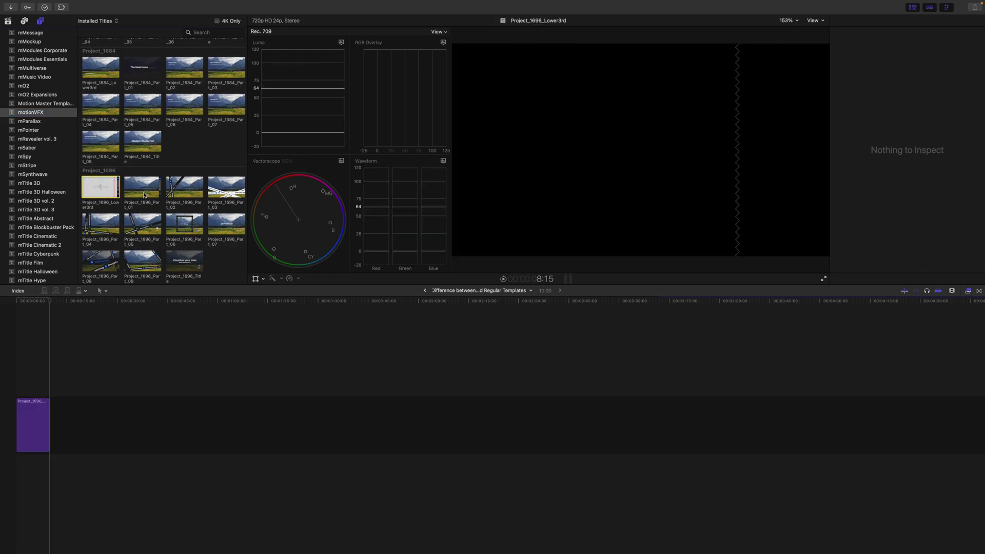
pyautogui.click(143, 190)
pyautogui.press('e')
pyautogui.click(184, 194)
pyautogui.press('e')
pyautogui.click(223, 193)
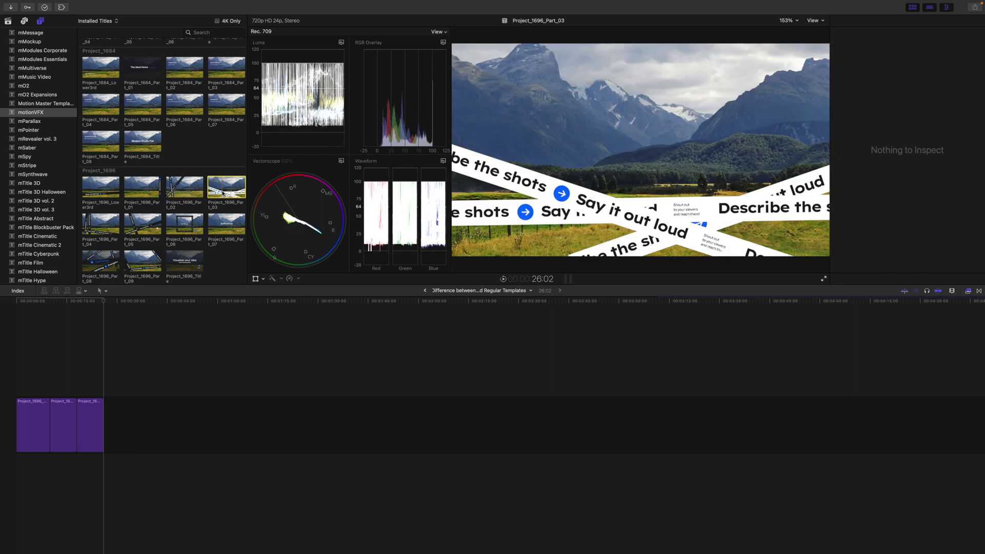
pyautogui.press('e')
# Append Part_04 through Part_09 and Project_1696_Title, then return the playhead to Influence
pyautogui.press('e')
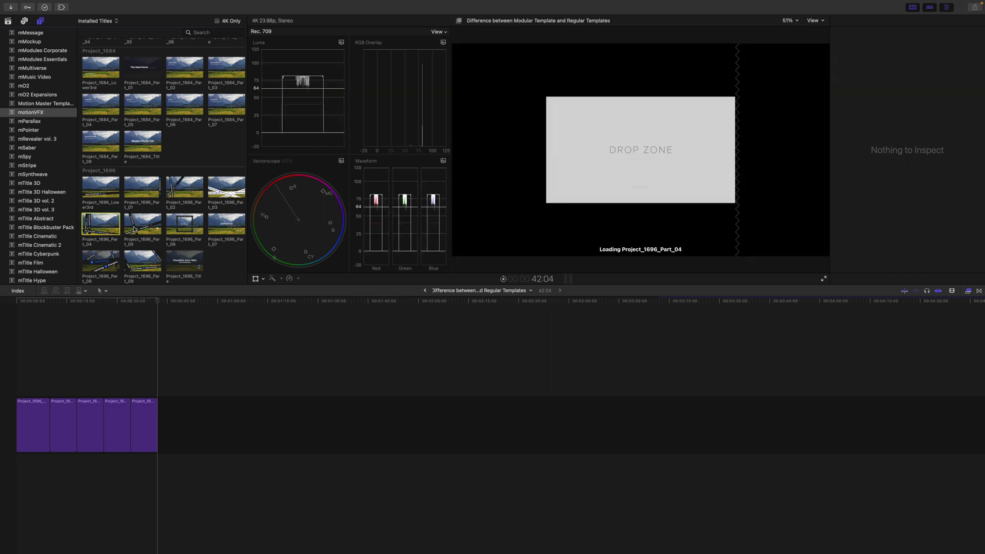
pyautogui.click(143, 224)
pyautogui.press('e')
pyautogui.click(186, 226)
pyautogui.press('e')
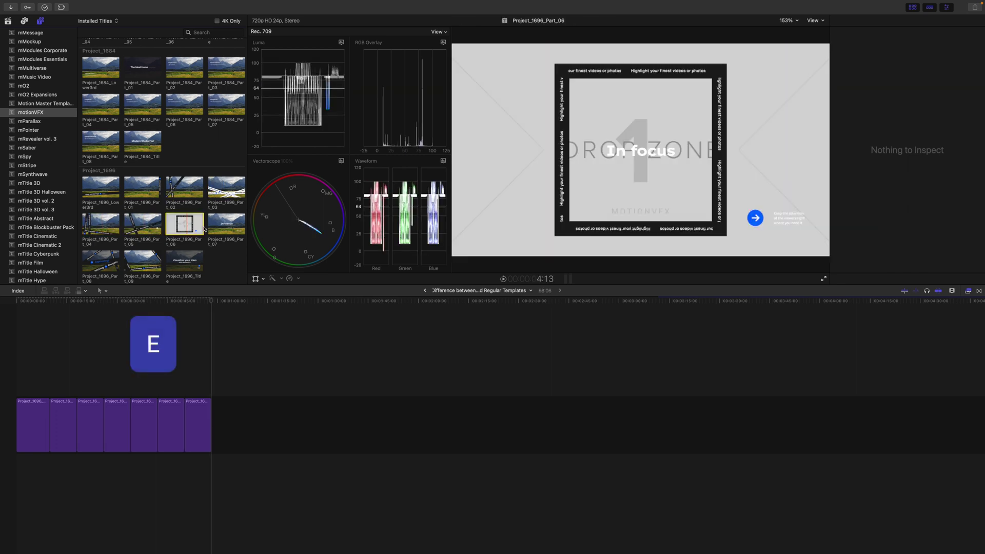
pyautogui.click(226, 224)
pyautogui.press('e')
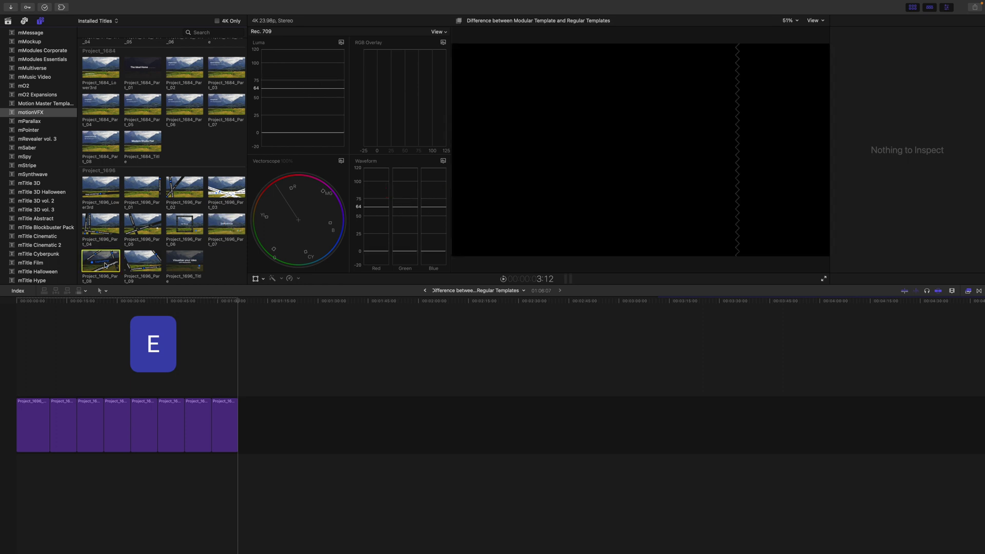
pyautogui.press('e')
pyautogui.click(142, 262)
pyautogui.press('e')
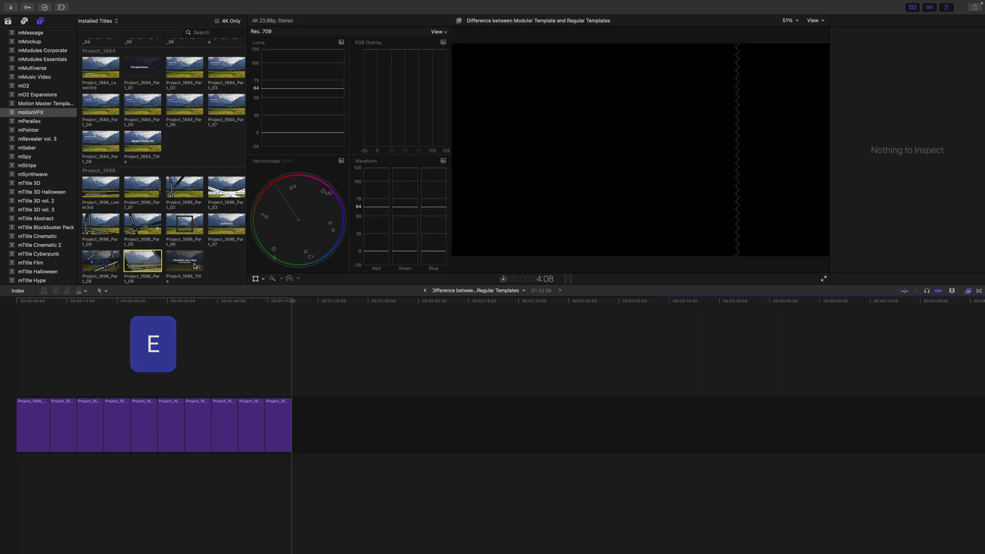
pyautogui.click(195, 265)
pyautogui.press('e')
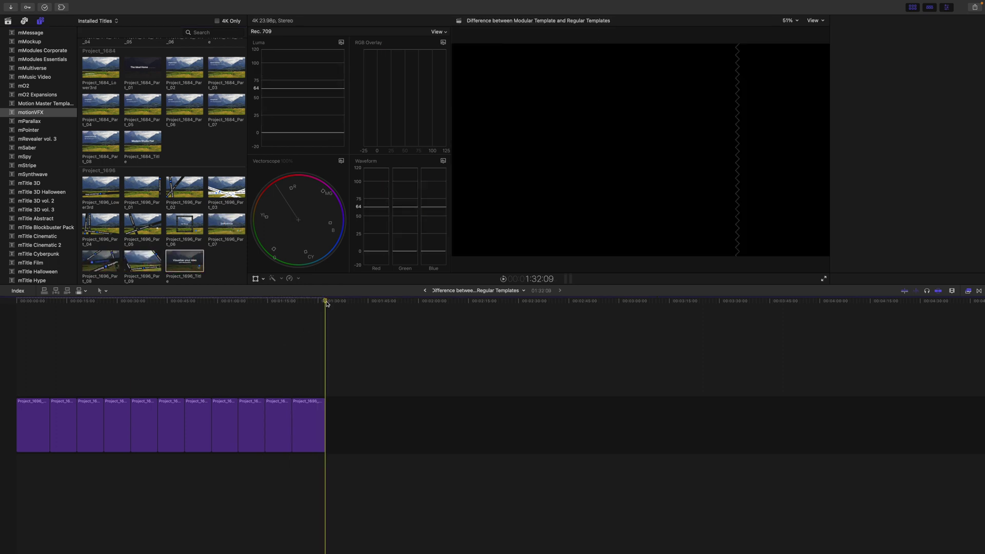
pyautogui.moveTo(326, 303); pyautogui.dragTo(232, 310)
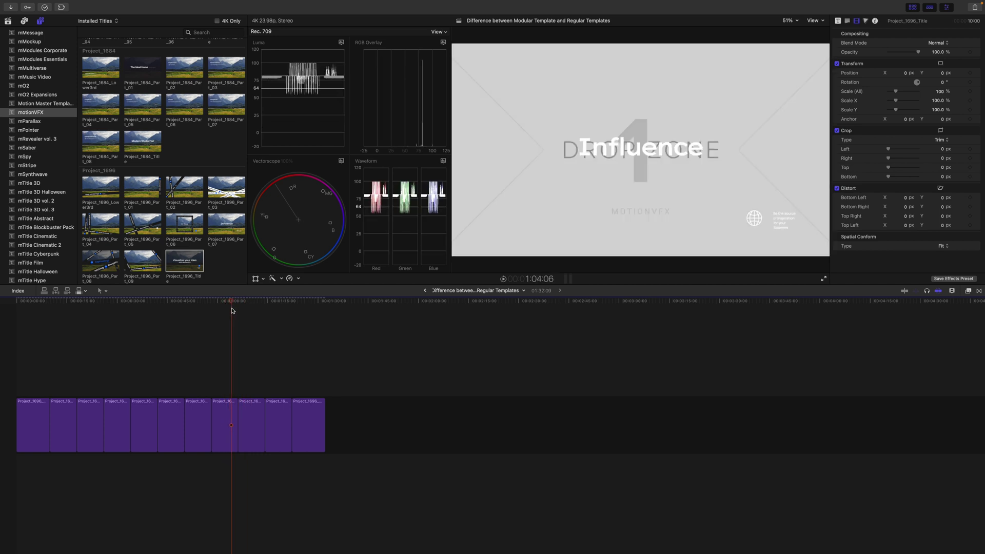
# Select the Part_07 clip and show its 'Influence' text parameters in the Title inspector
pyautogui.click(230, 431)
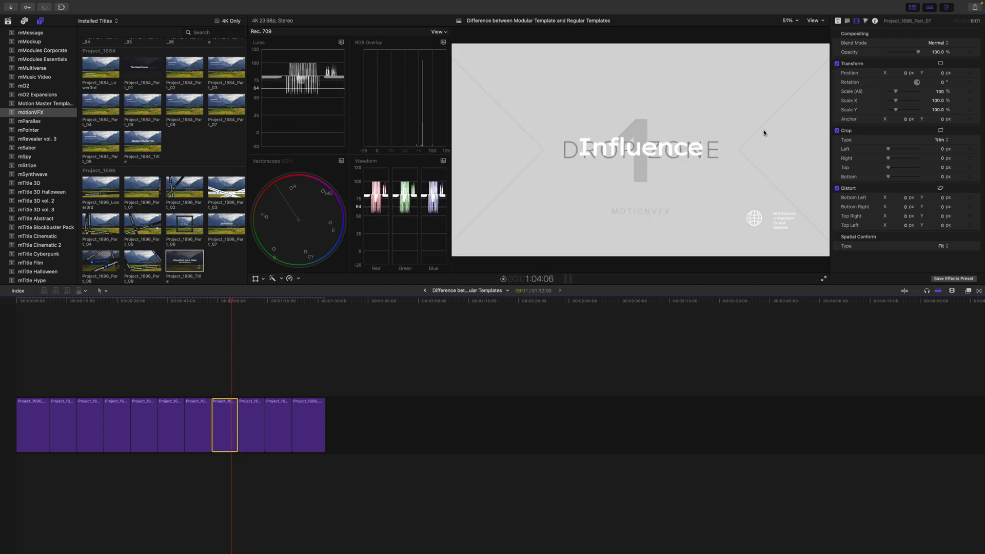
pyautogui.click(838, 21)
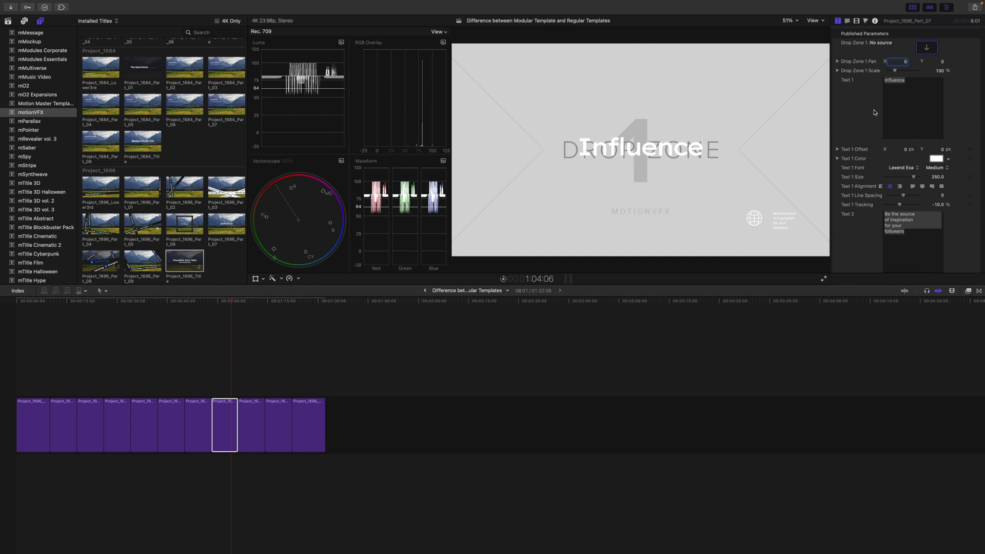
pyautogui.scroll(-3, 874, 113)
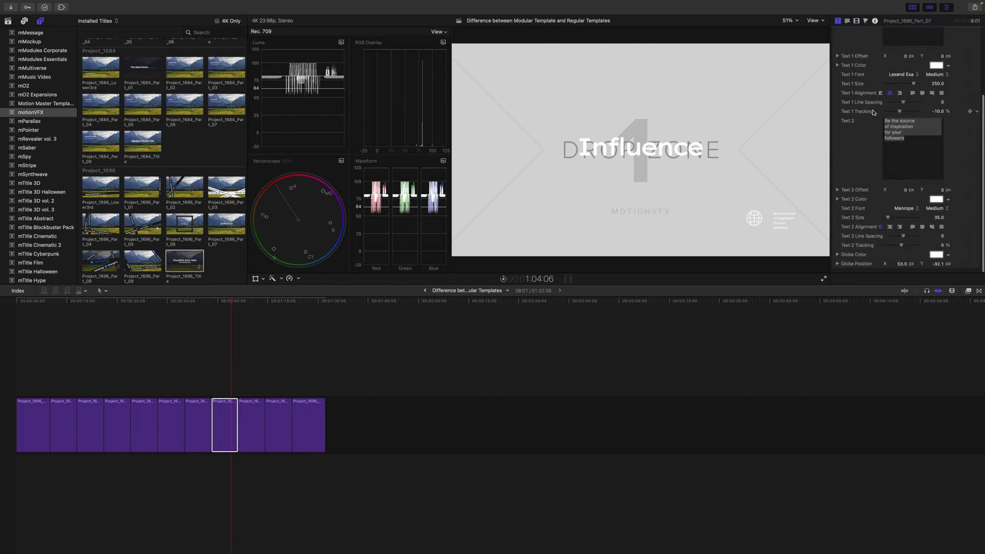
pyautogui.scroll(3, 874, 112)
pyautogui.scroll(-1, 874, 112)
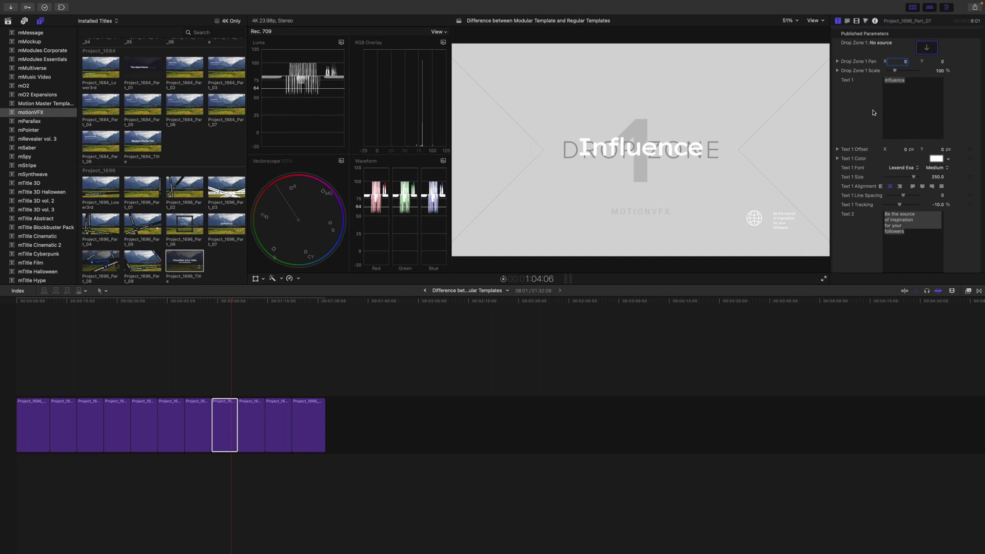
# Insert Project_1696_Transition between Part_07 and Part_08, play it, and trim the Lower3rd clip
pyautogui.click(979, 291)
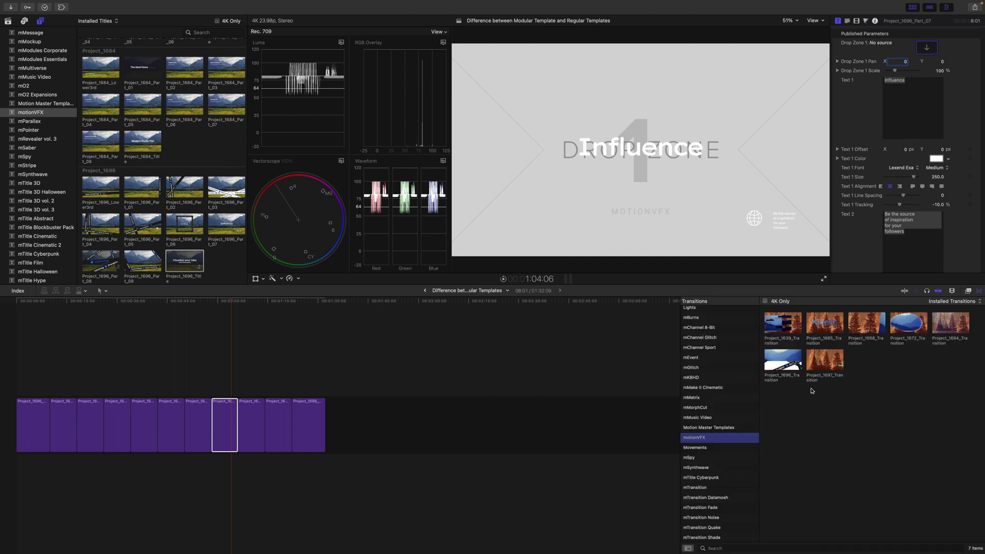
pyautogui.moveTo(782, 362); pyautogui.dragTo(239, 429)
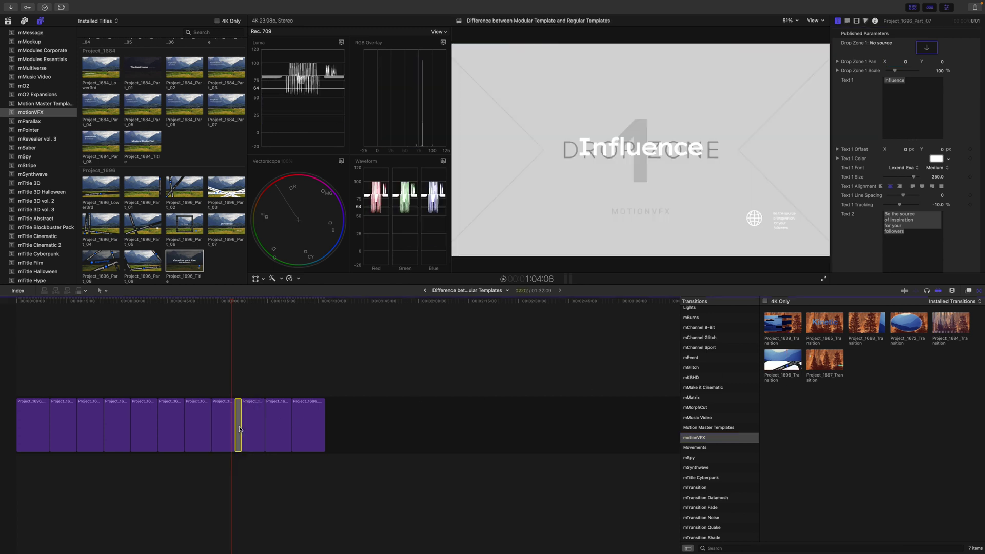
pyautogui.click(231, 303)
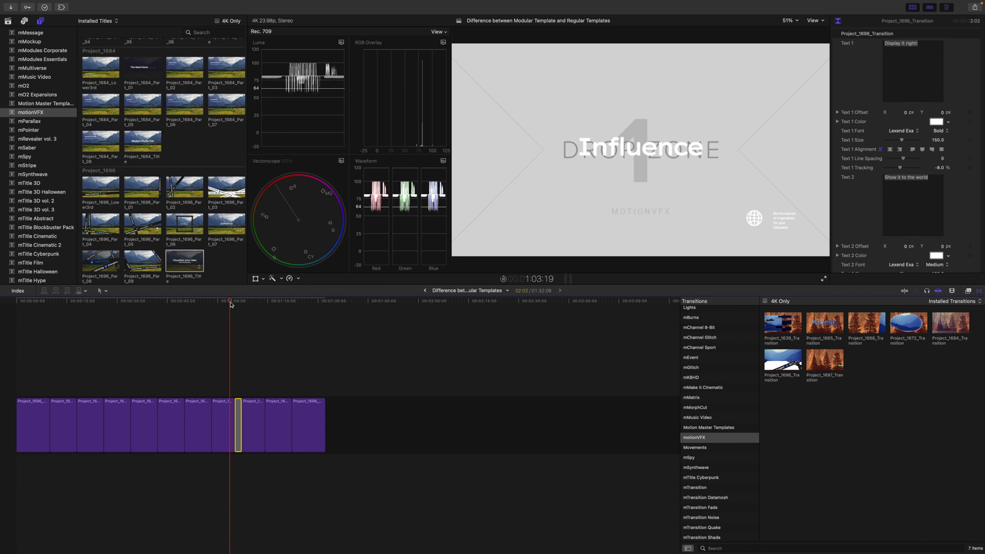
pyautogui.press('space')
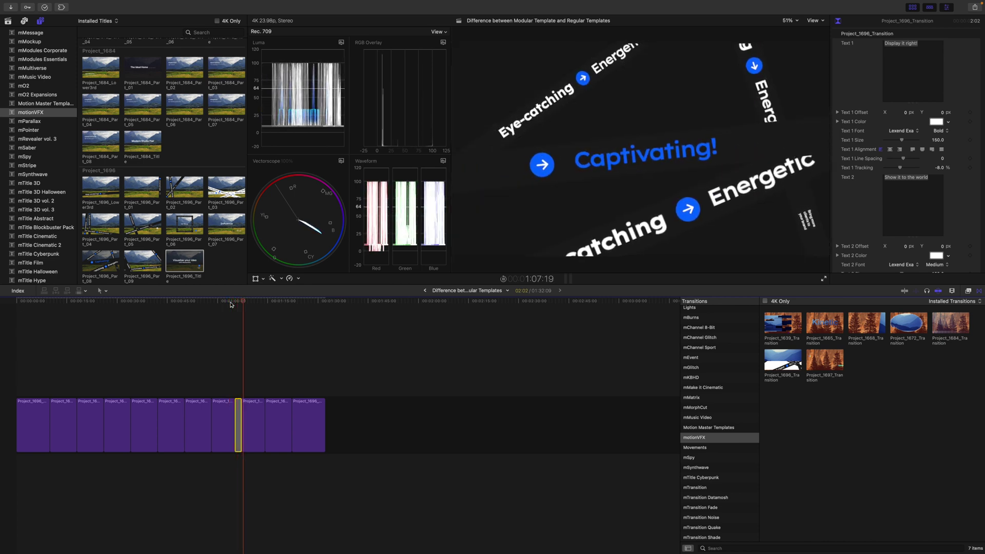
pyautogui.moveTo(243, 301); pyautogui.dragTo(41, 323)
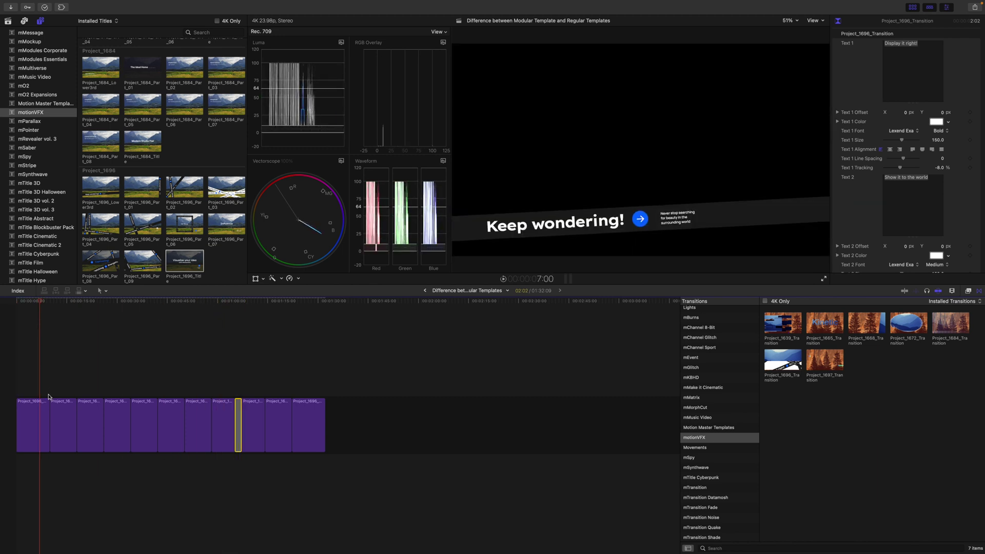
pyautogui.moveTo(49, 409); pyautogui.dragTo(116, 410)
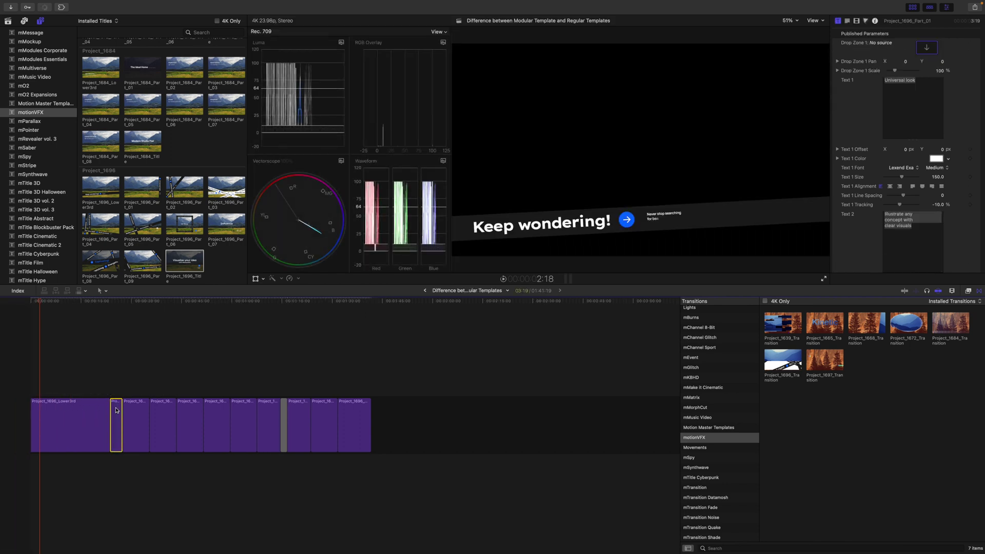
# Delete the short Part_01 clip, shortening the project to about 01:36
pyautogui.press('Delete')
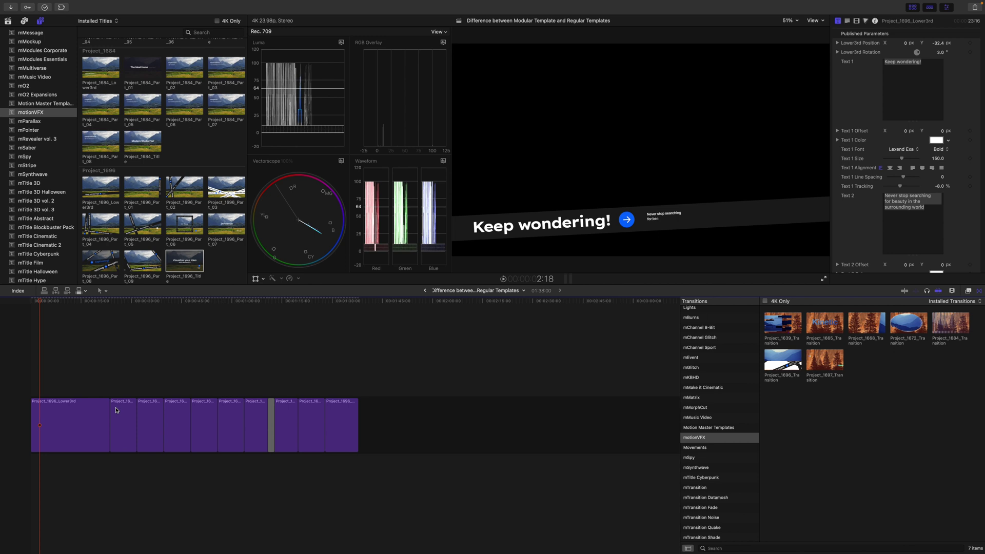